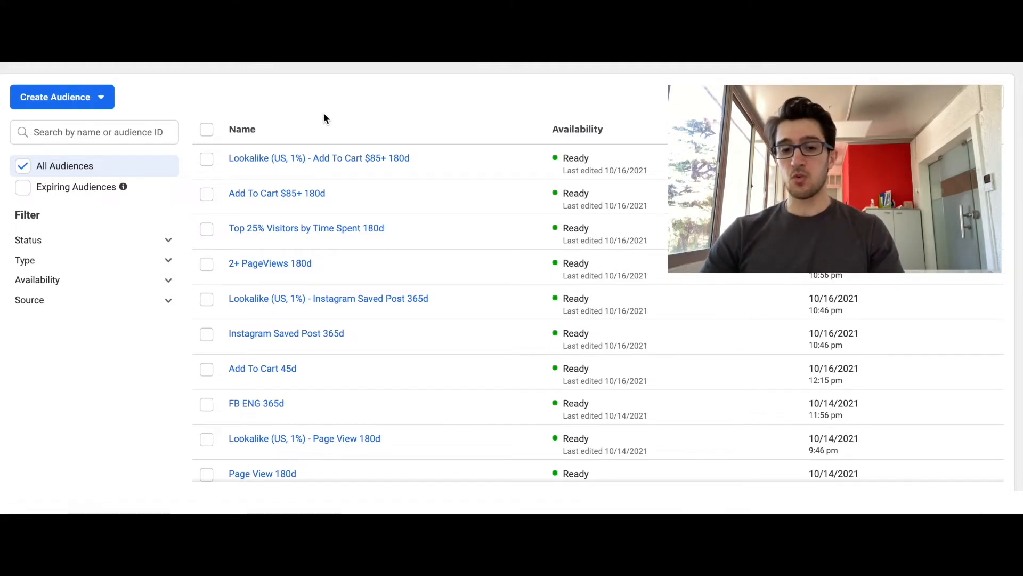
- Start a new custom audience with the website as its source and AddToCart as the event
click(86, 108)
click(75, 138)
click(361, 176)
click(700, 397)
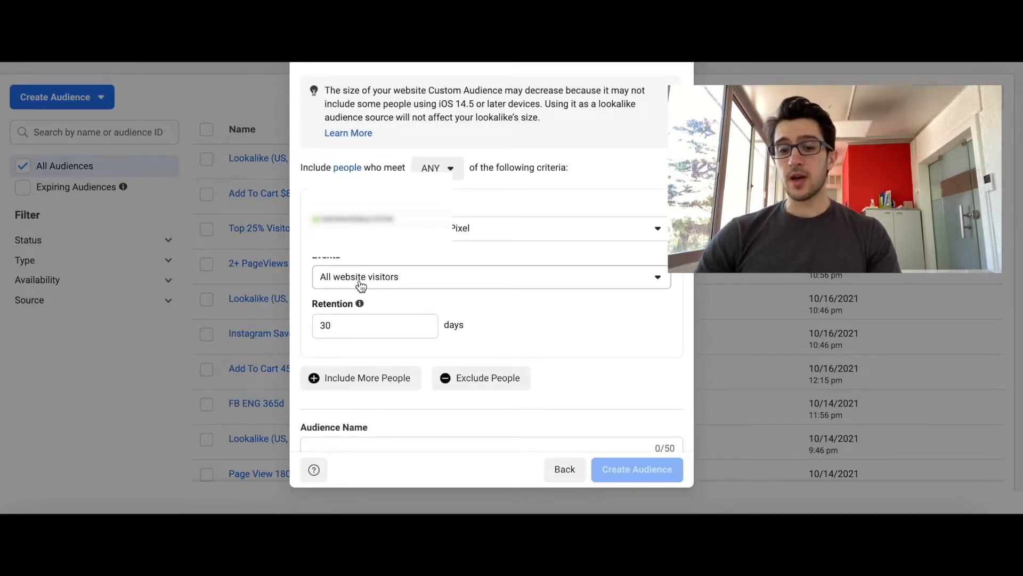
click(362, 287)
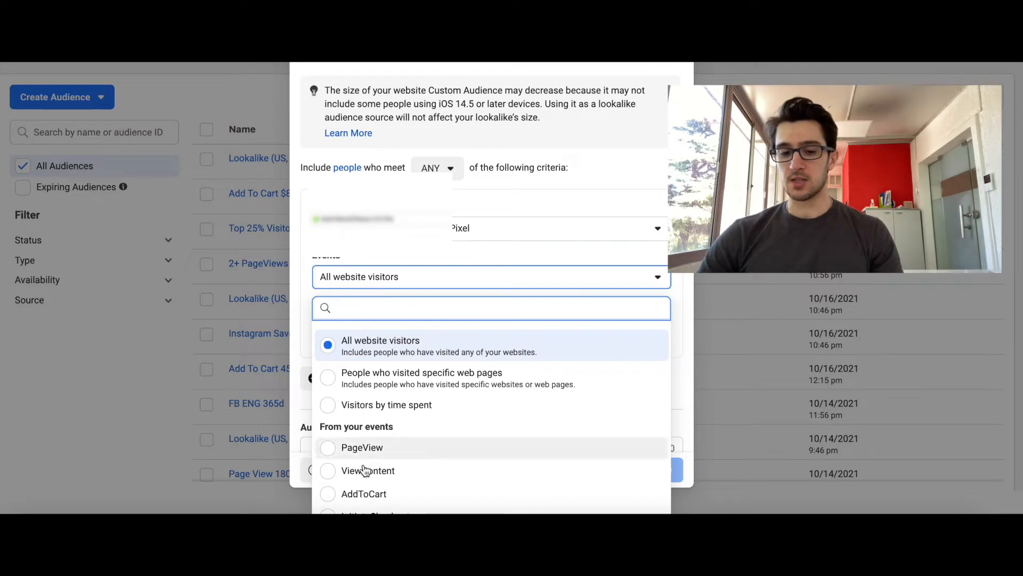
click(347, 493)
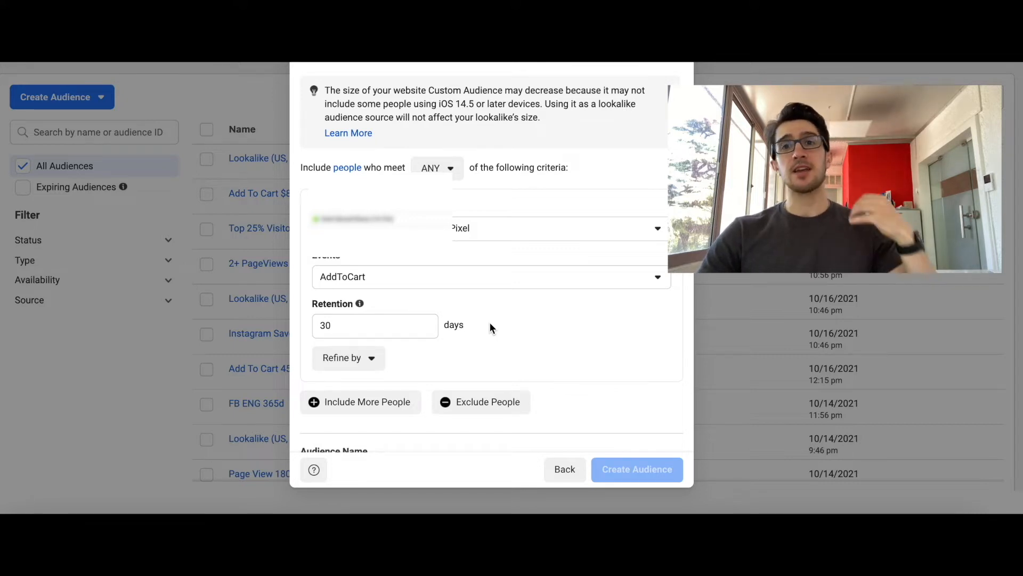
- Name the audience "Add To Cart 30D", create it and finish the audience setup
scroll(490, 323, down, 3)
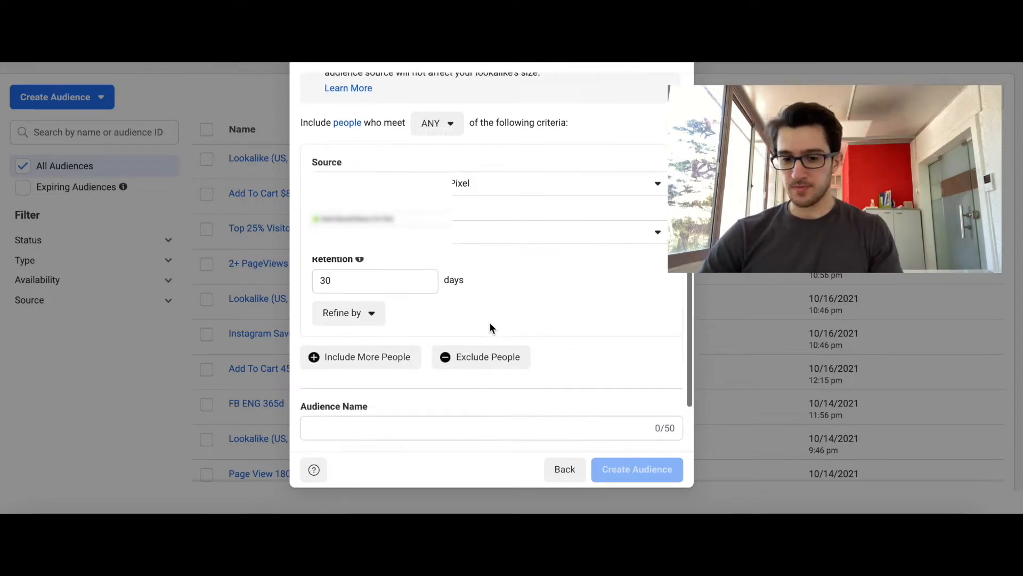
click(434, 376)
text(Add To Cart 30d)
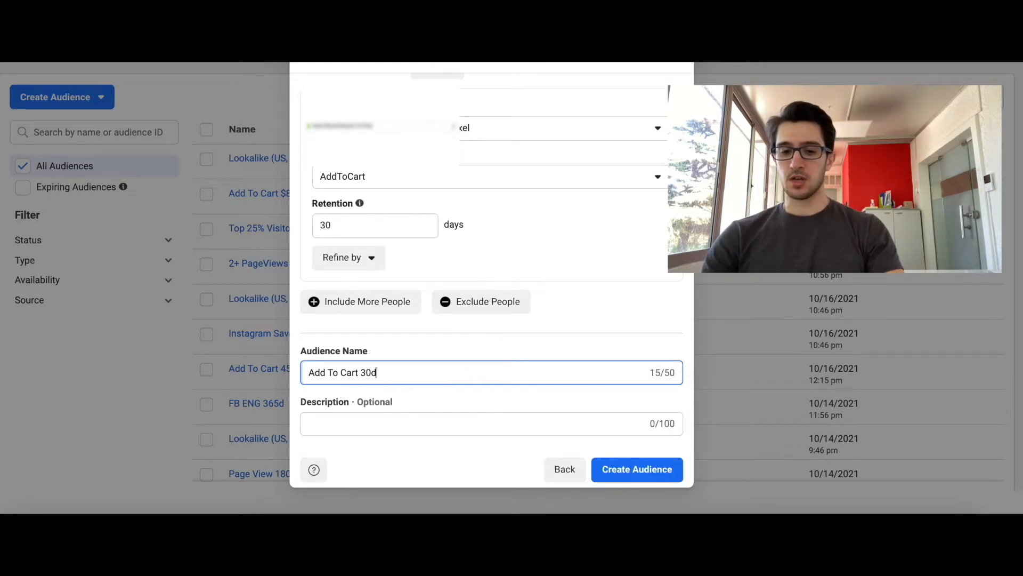
key(BackSpace)
text(D)
click(649, 471)
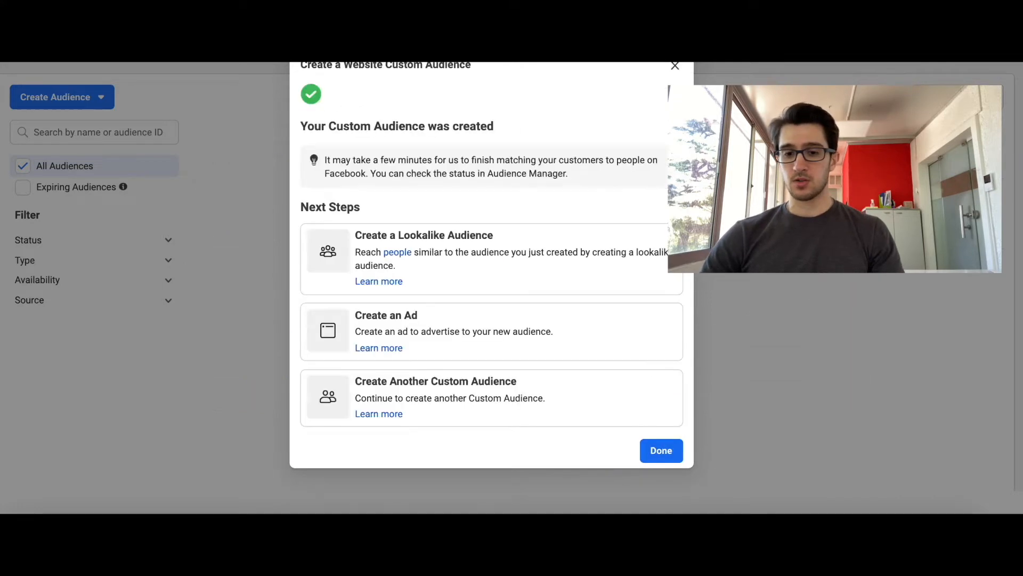
click(669, 458)
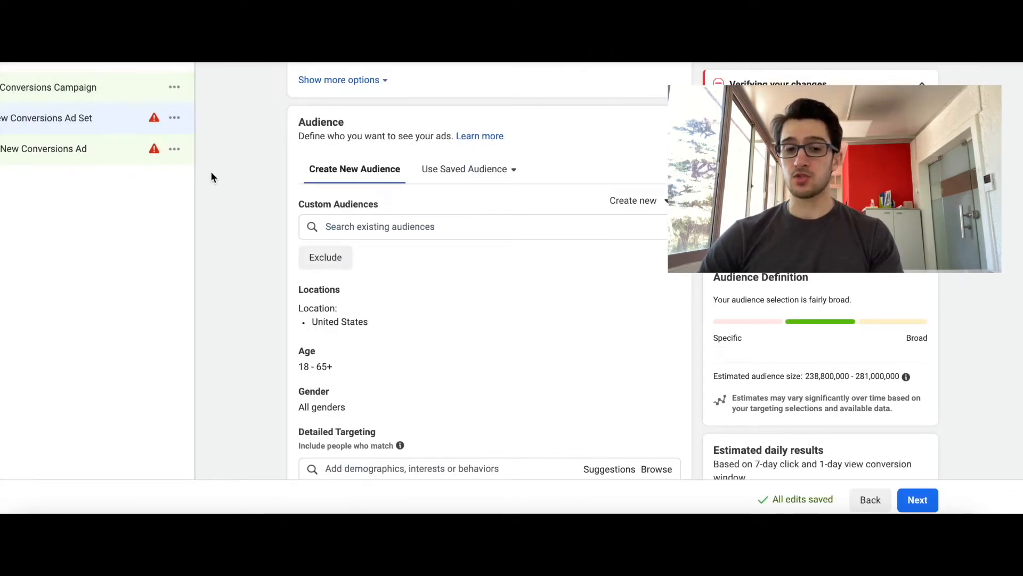
- Include the existing "Add To Cart 30d" website custom audience in the New Conversions Ad Set
scroll(211, 177, down, 7)
scroll(311, 195, up, 4)
scroll(387, 187, up, 2)
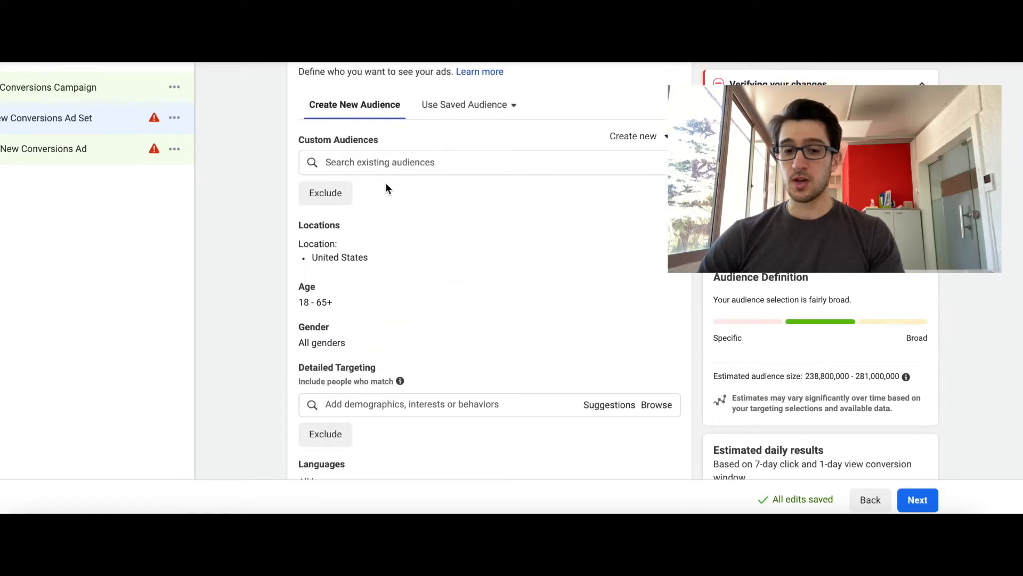
click(366, 162)
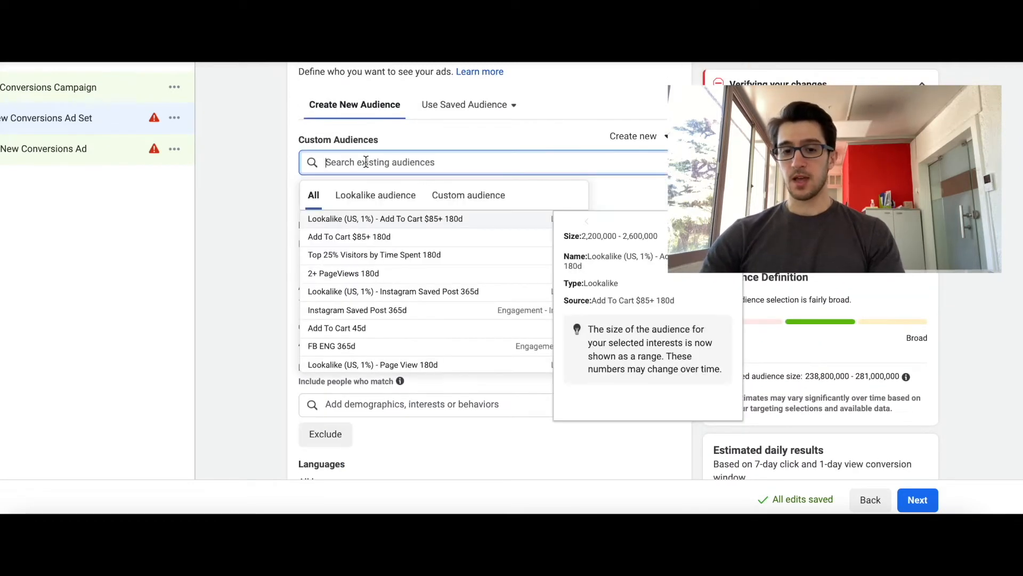
text(add to cart)
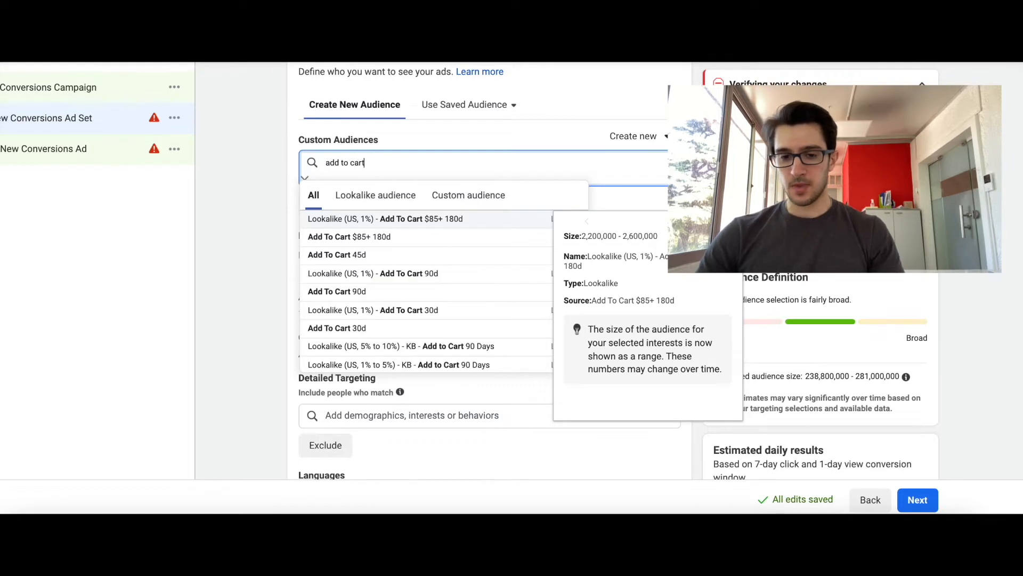
click(314, 328)
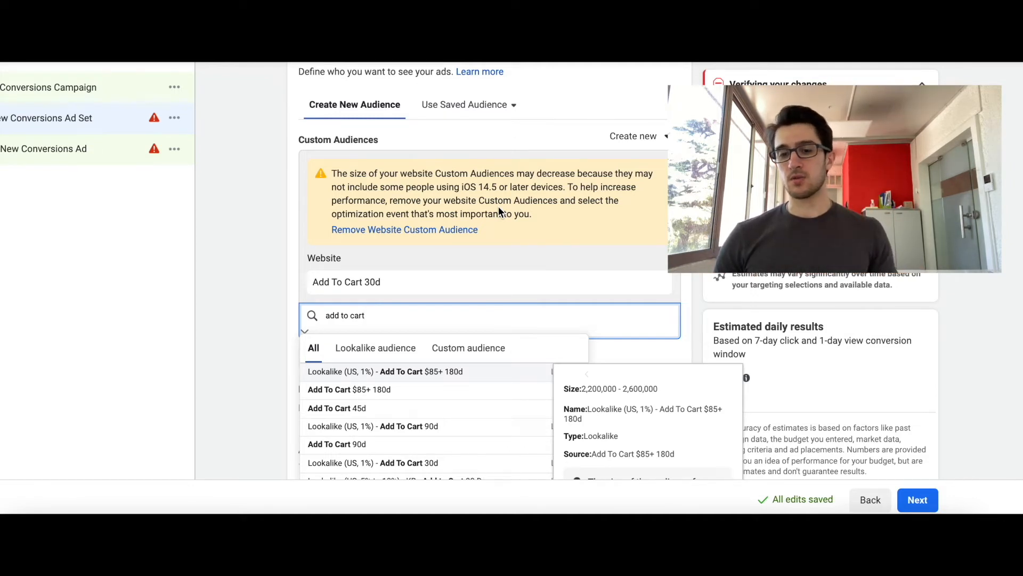
click(267, 204)
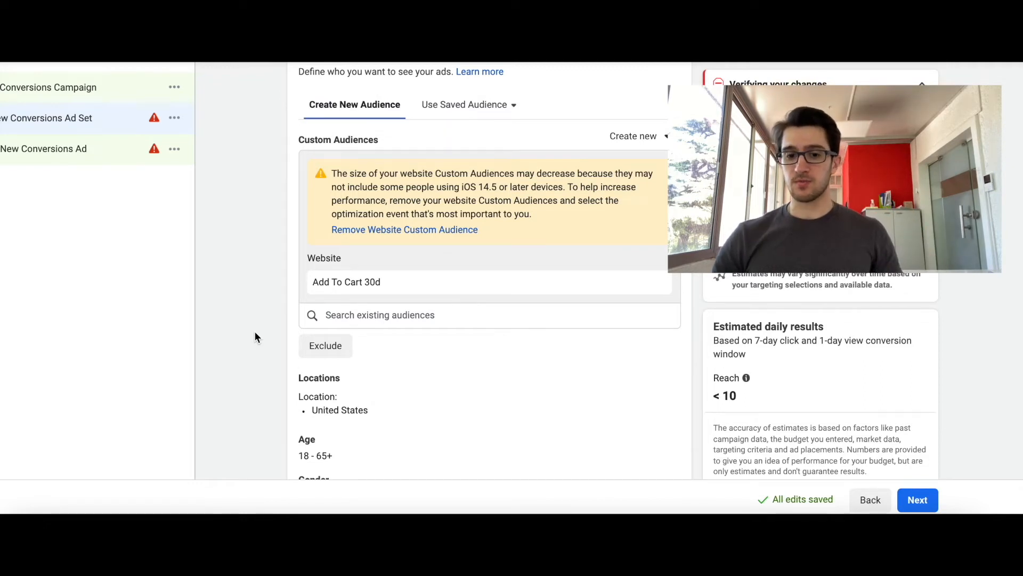
- Exclude the "Purchase 30d" website audience from the ad set's custom audiences
click(332, 346)
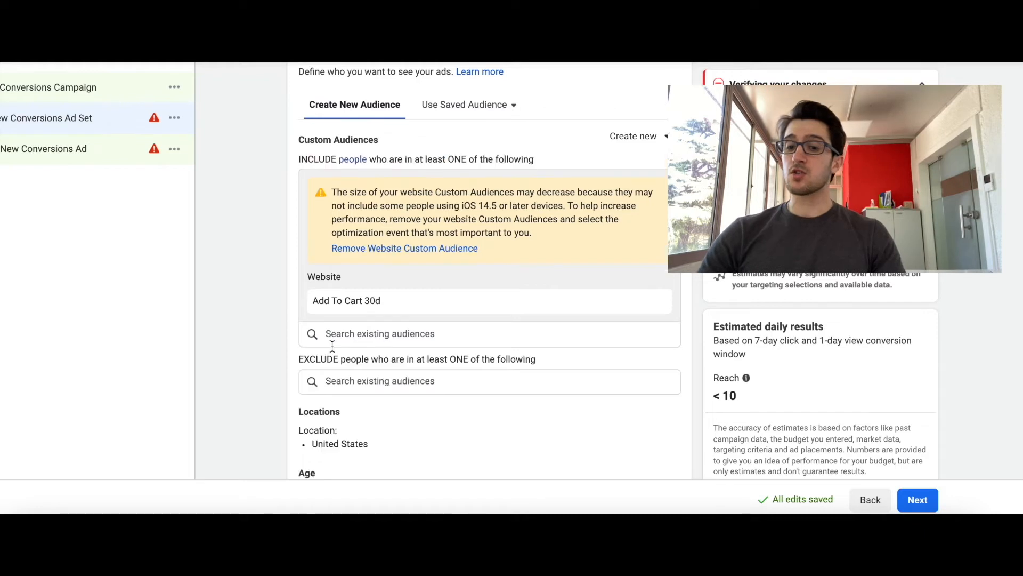
click(353, 379)
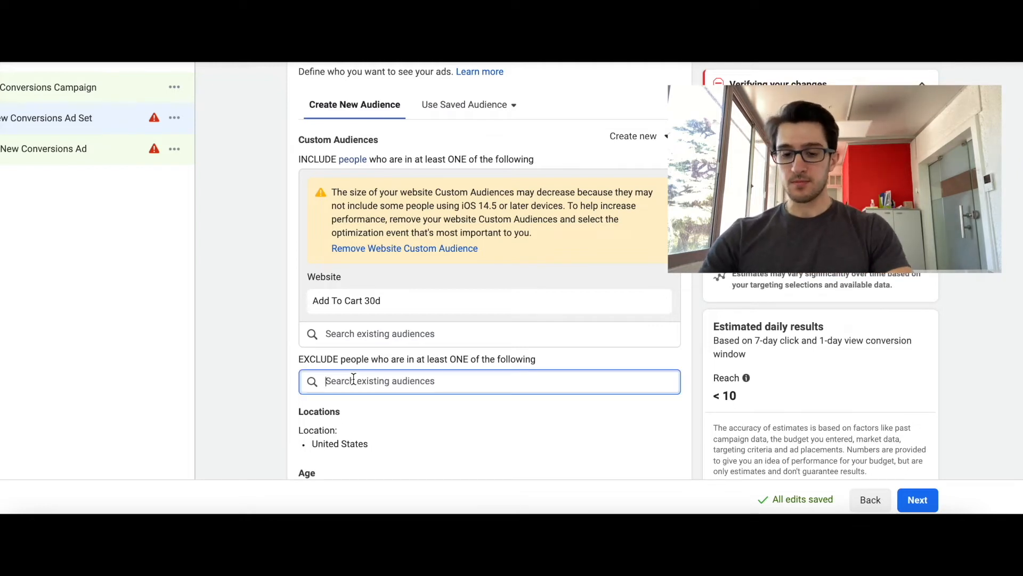
text(purchase)
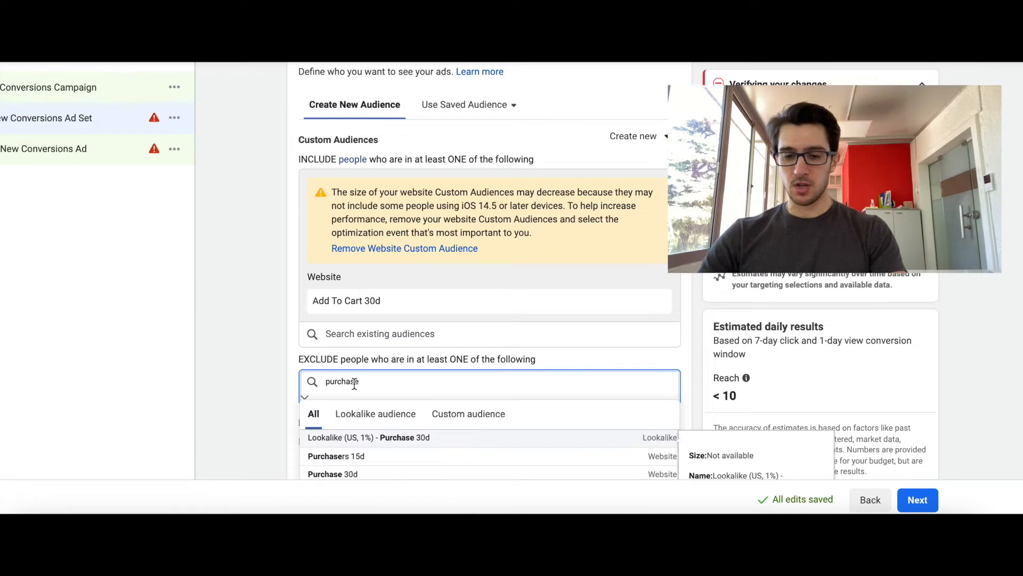
click(342, 474)
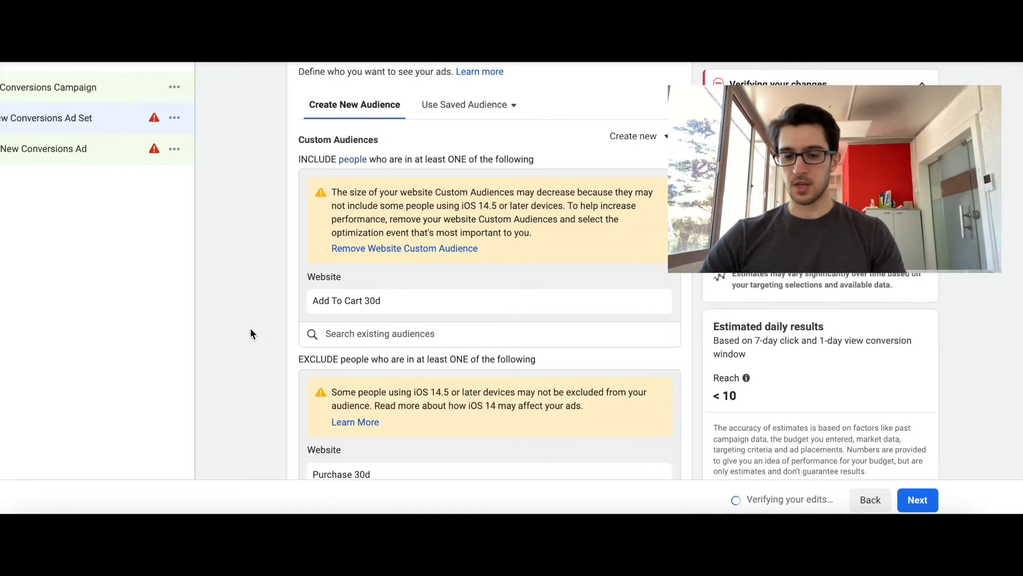
scroll(251, 327, down, 2)
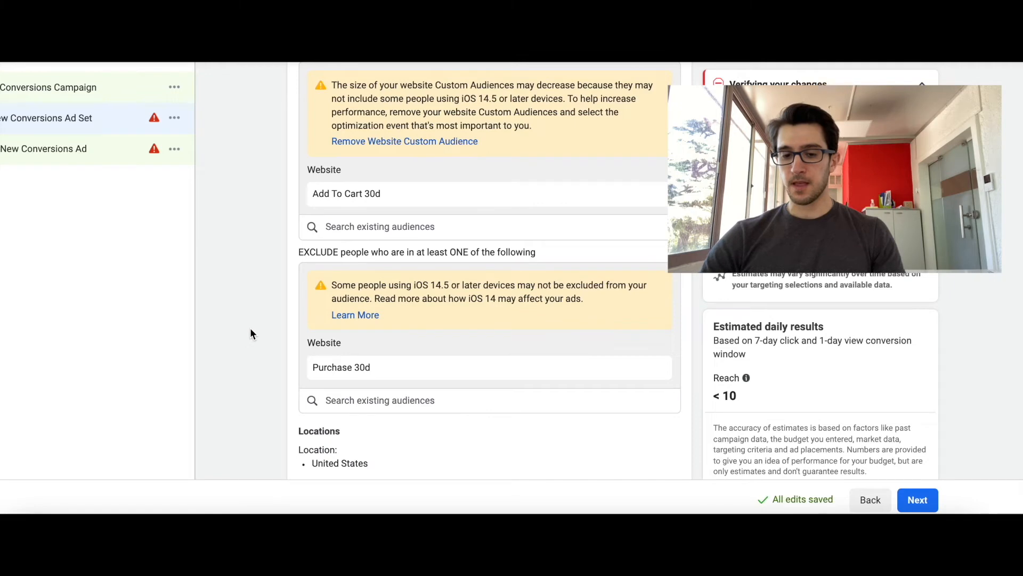
scroll(295, 301, down, 4)
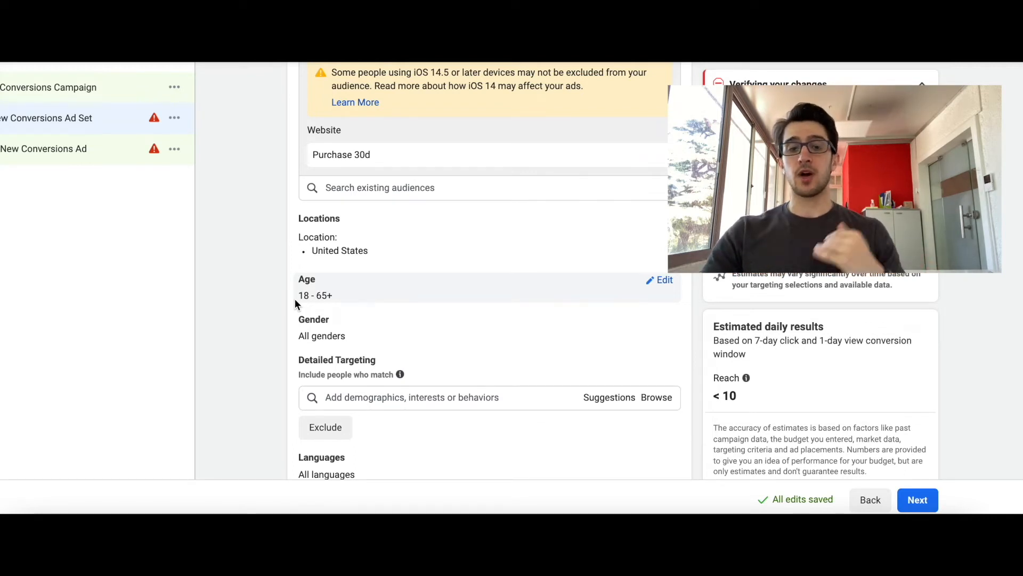
- Open the New Conversions Ad and enter the primary text "Your Cart Is waiting! Your favorite pieces are ready!"
click(73, 149)
scroll(320, 324, down, 10)
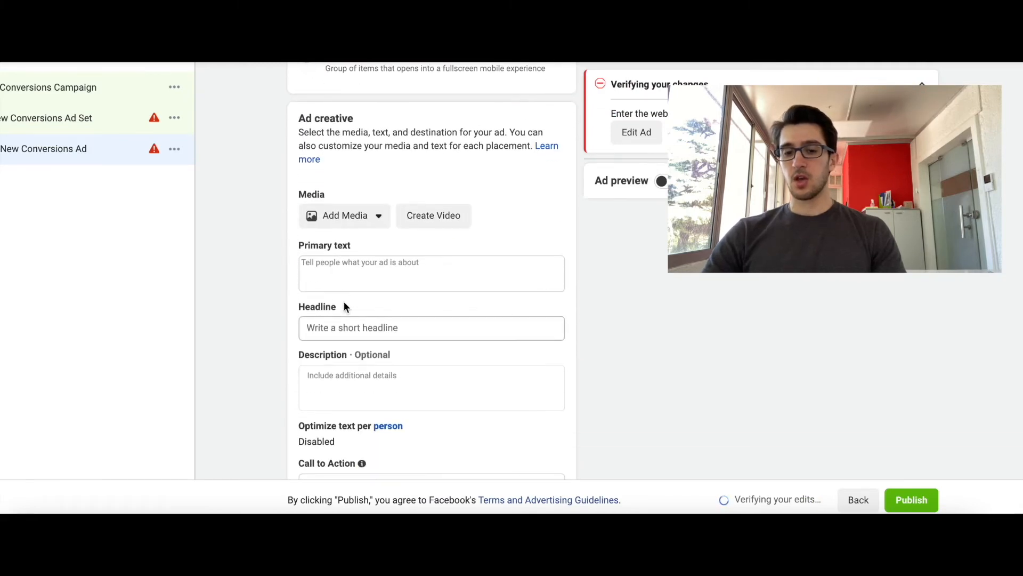
click(373, 269)
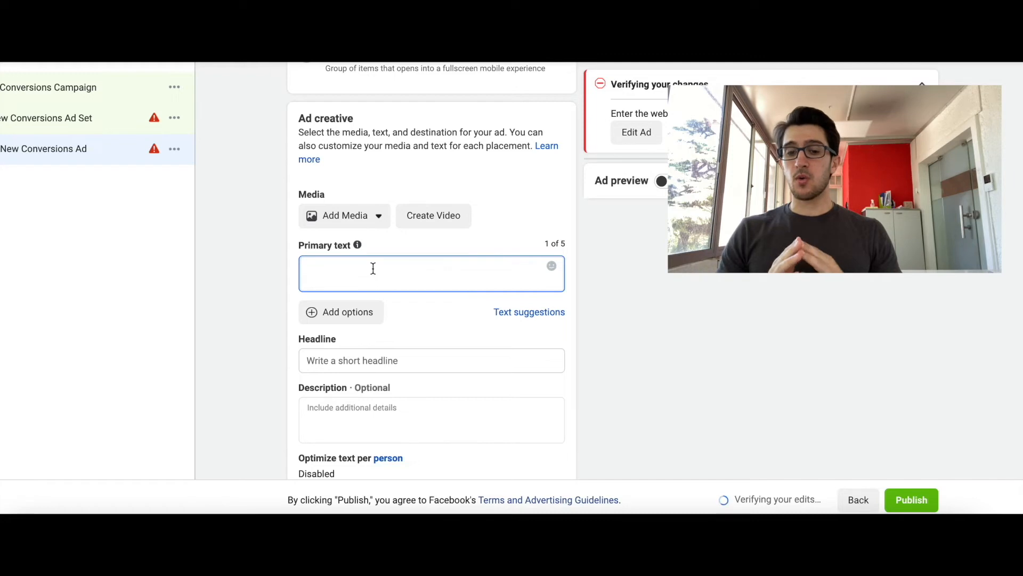
text(Your Cart Is waiting!)
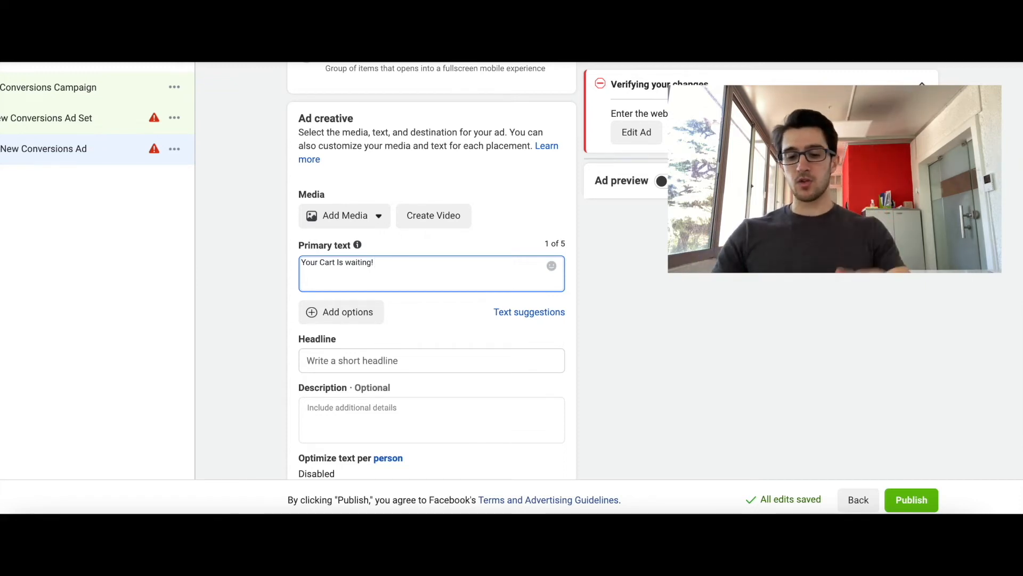
text(Your favorite pieces are ready!@)
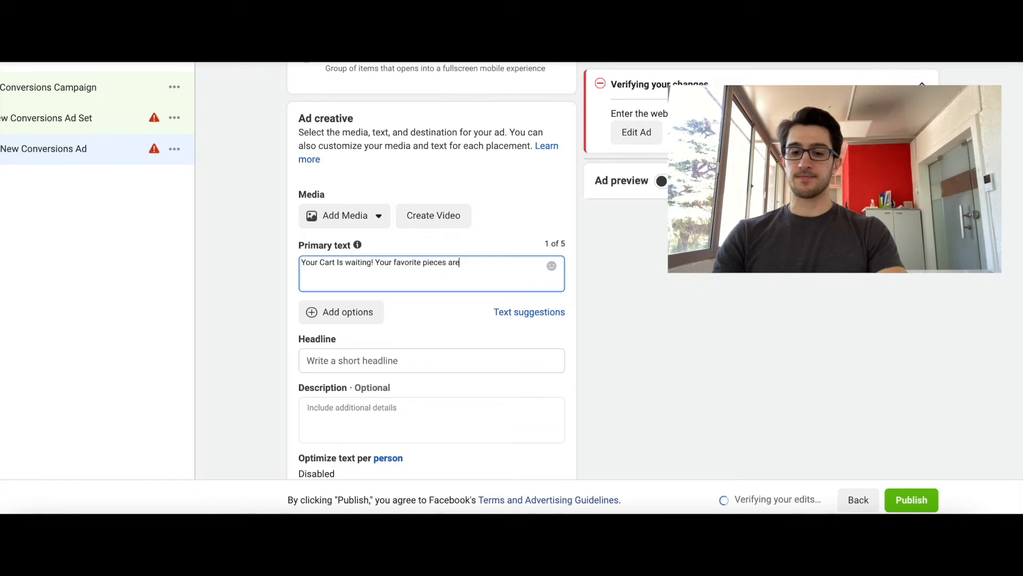
key(BackSpace)
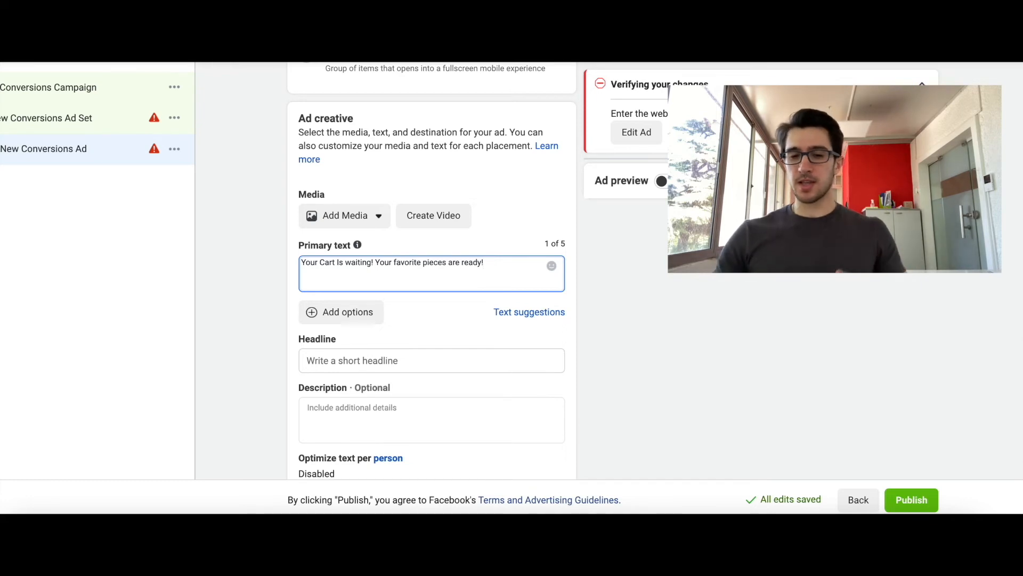
- Set the ad's headline to "Your Cart is Waiting! ⚡"
click(338, 361)
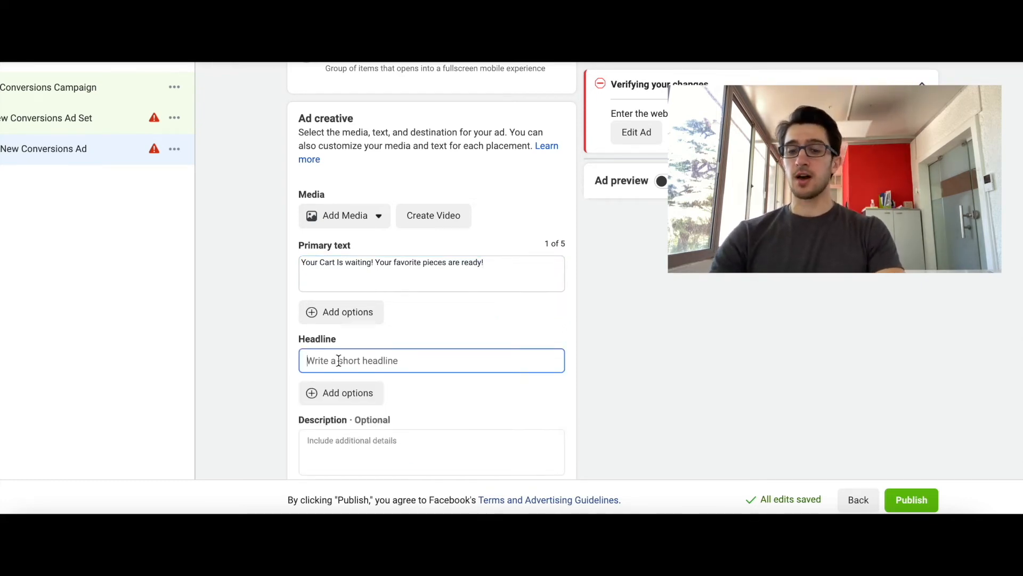
text(Your C)
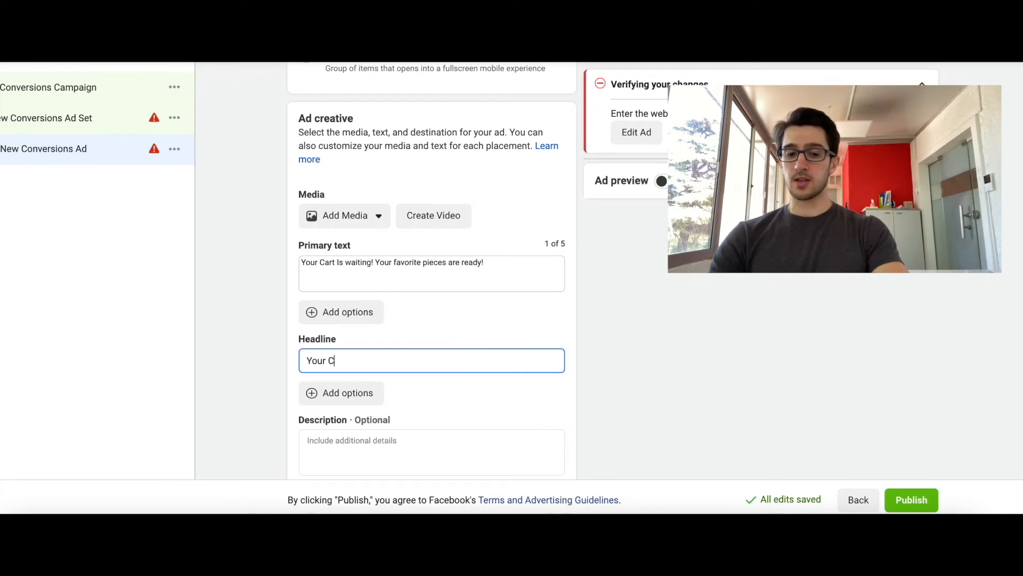
text(art is Waiting!)
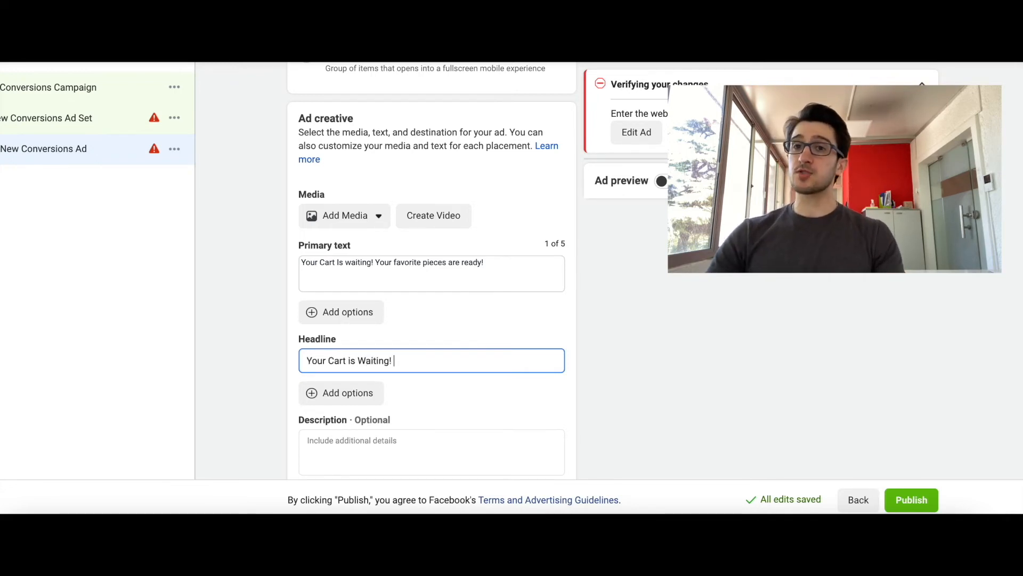
click(728, 300)
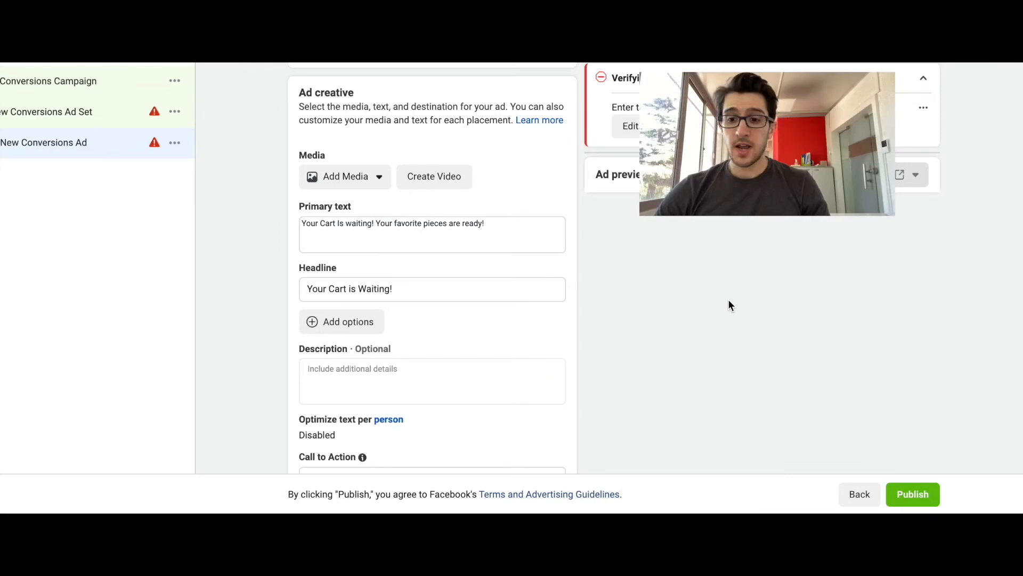
click(534, 289)
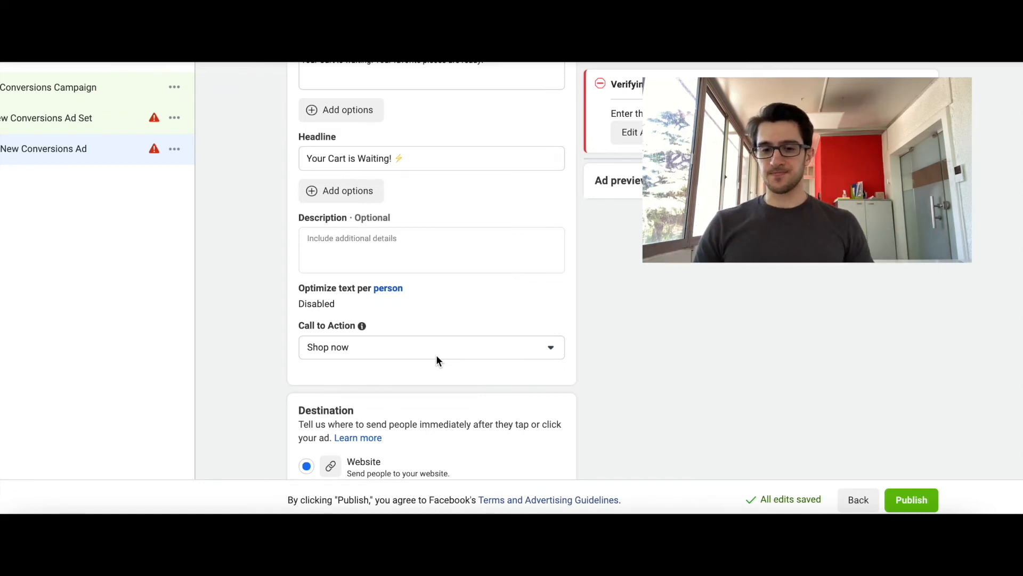
scroll(436, 361, down, 2)
click(367, 413)
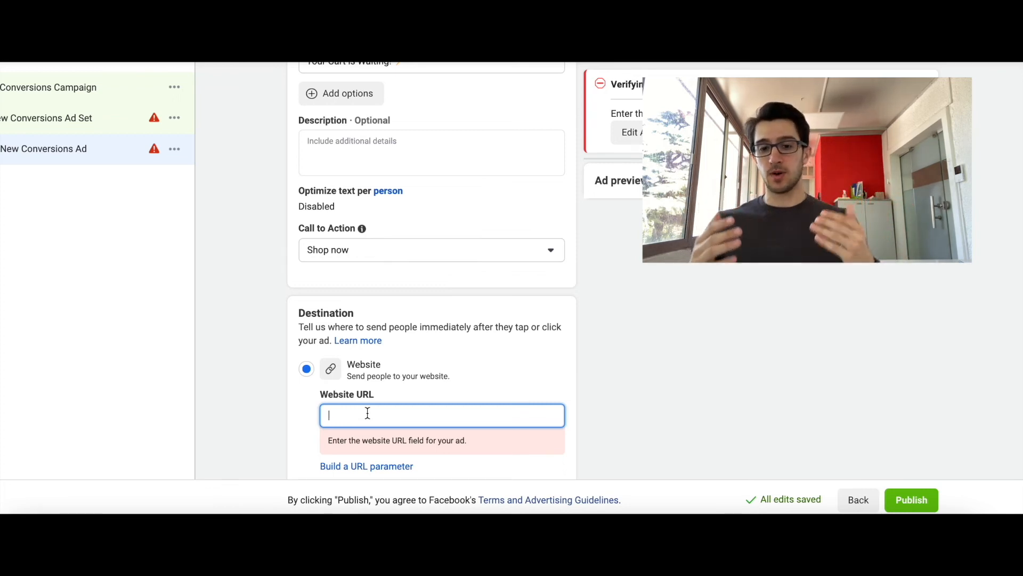
click(262, 370)
scroll(262, 370, up, 4)
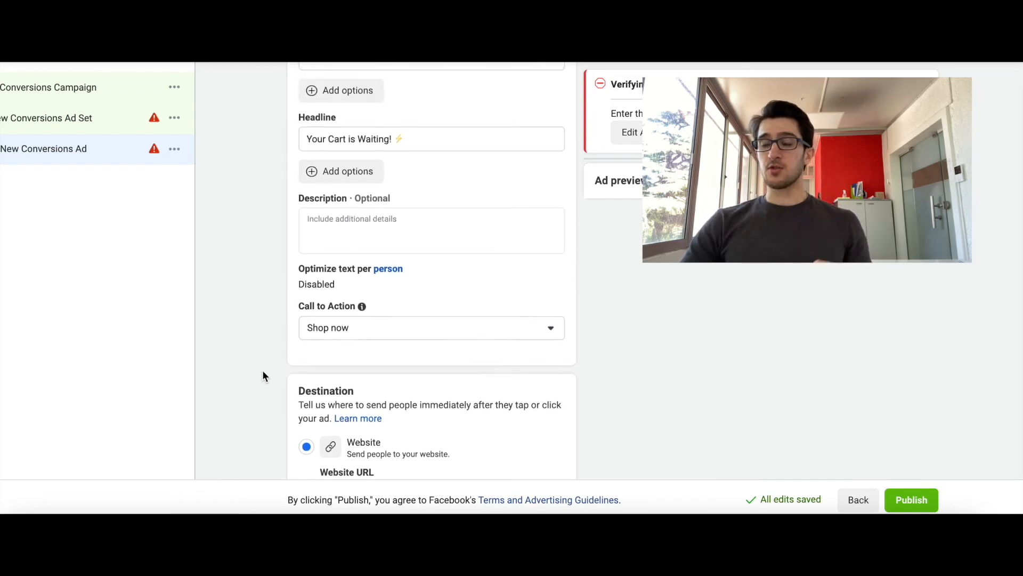
scroll(262, 370, up, 1)
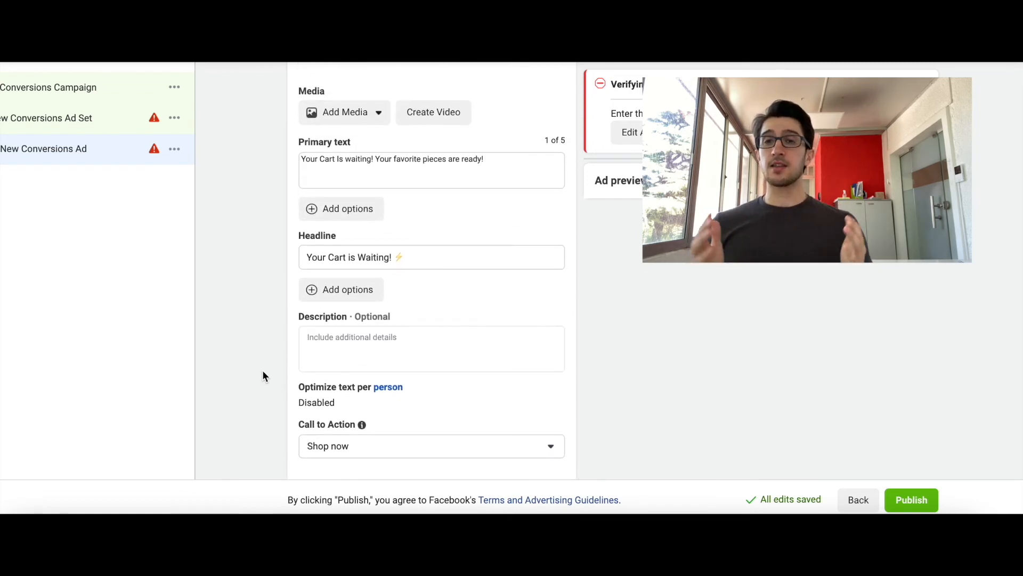